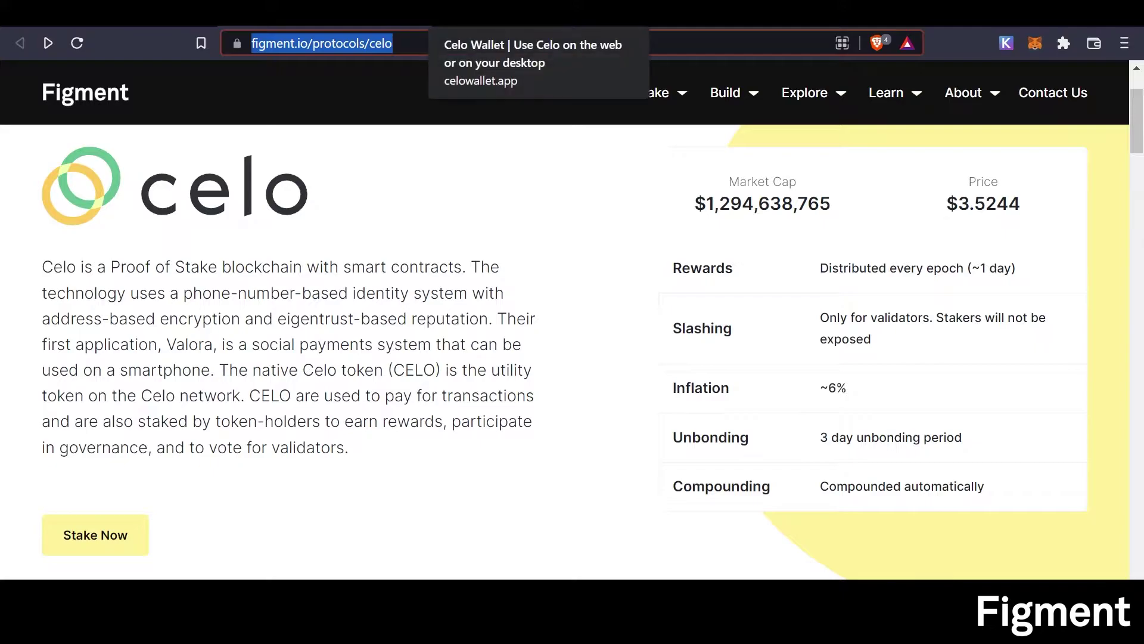
Switch to the celowallet.app tab showing the Celo Wallet setup page.
click(477, 13)
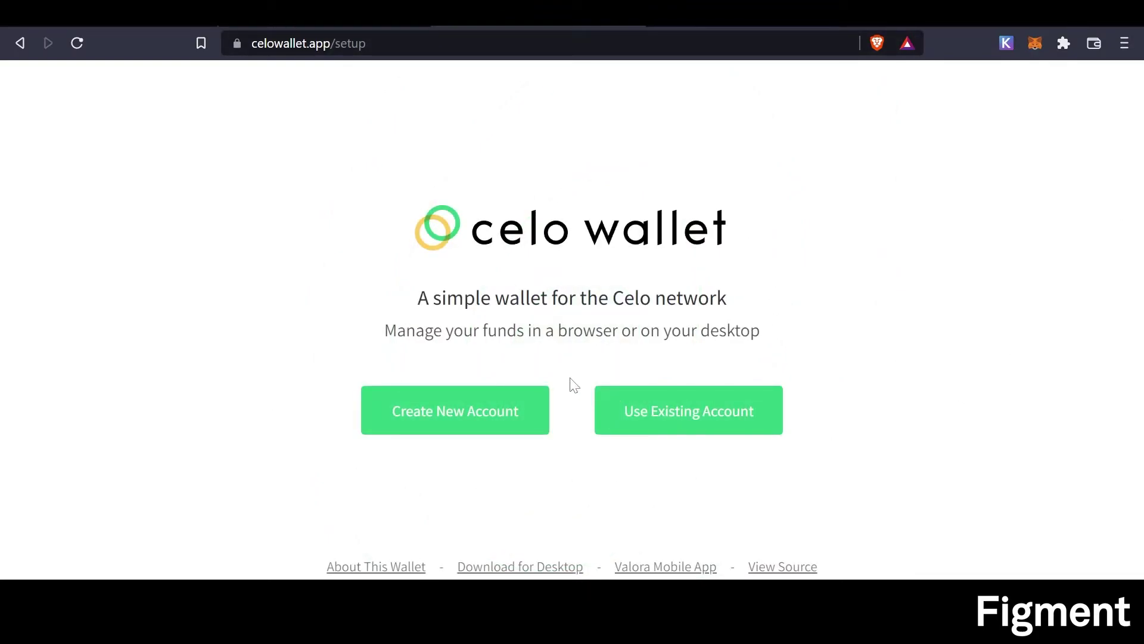
click(466, 428)
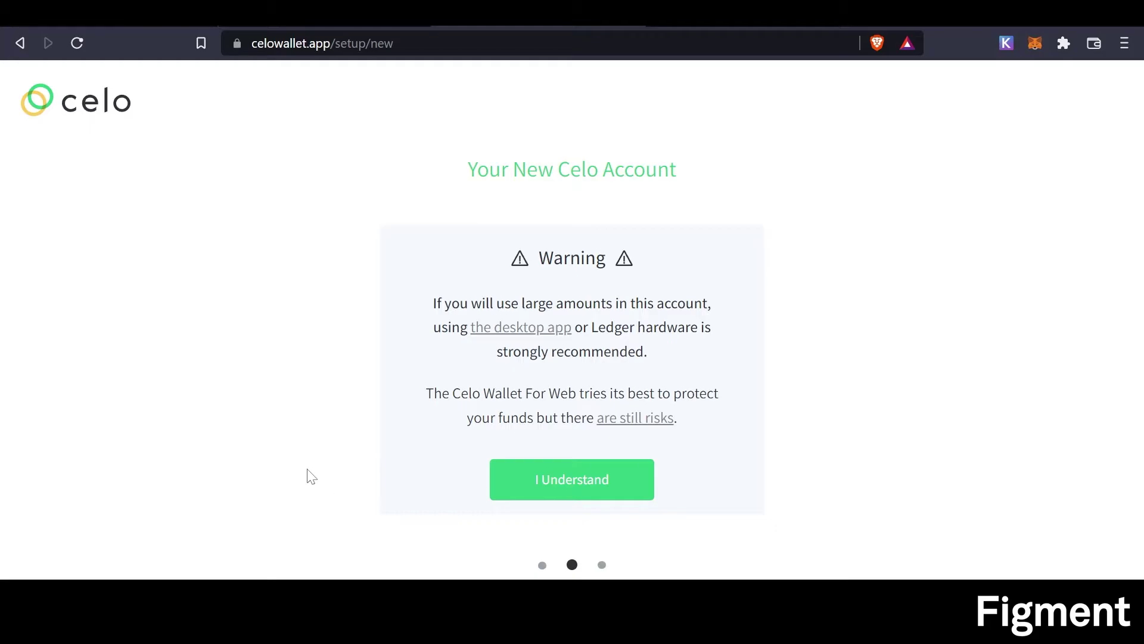
click(573, 493)
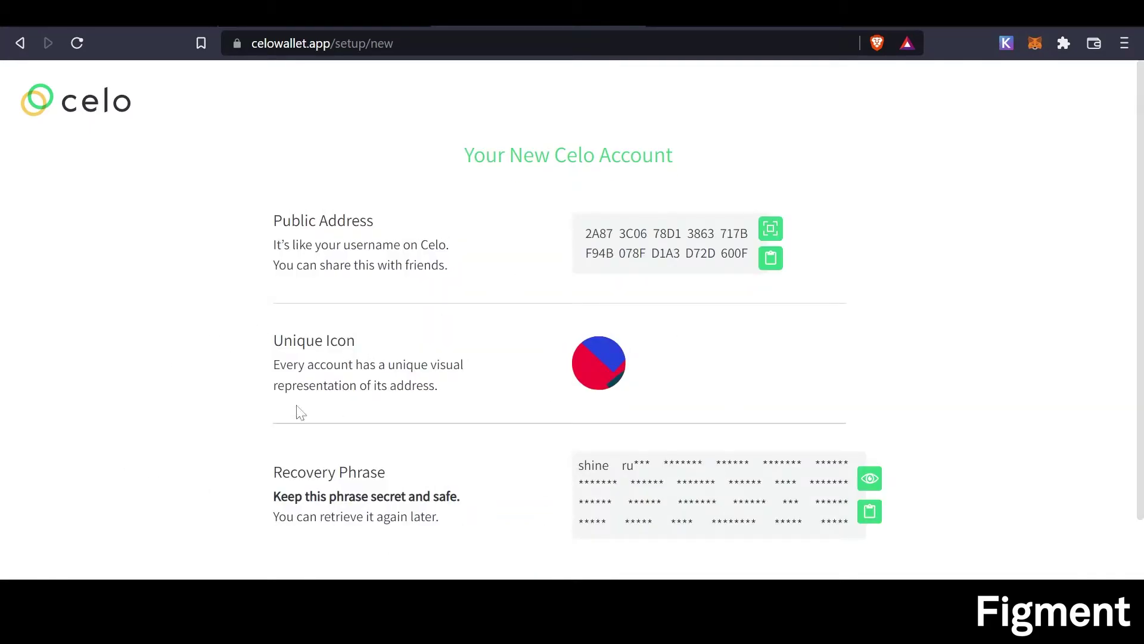
scroll(287, 417, down, 2)
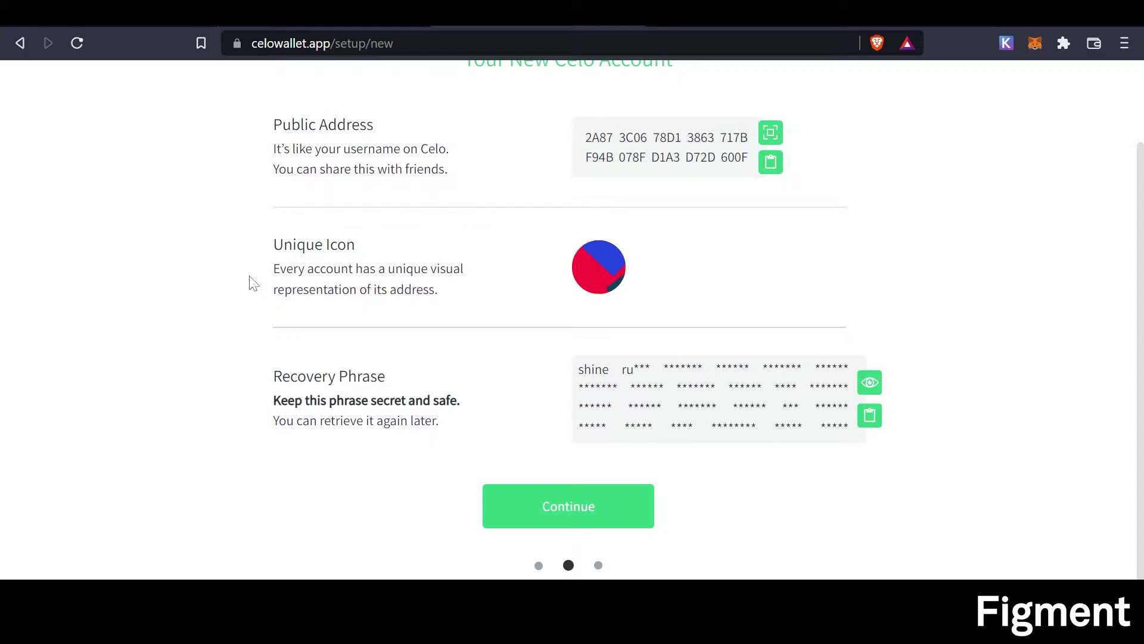
scroll(250, 281, up, 2)
key(alt+Left)
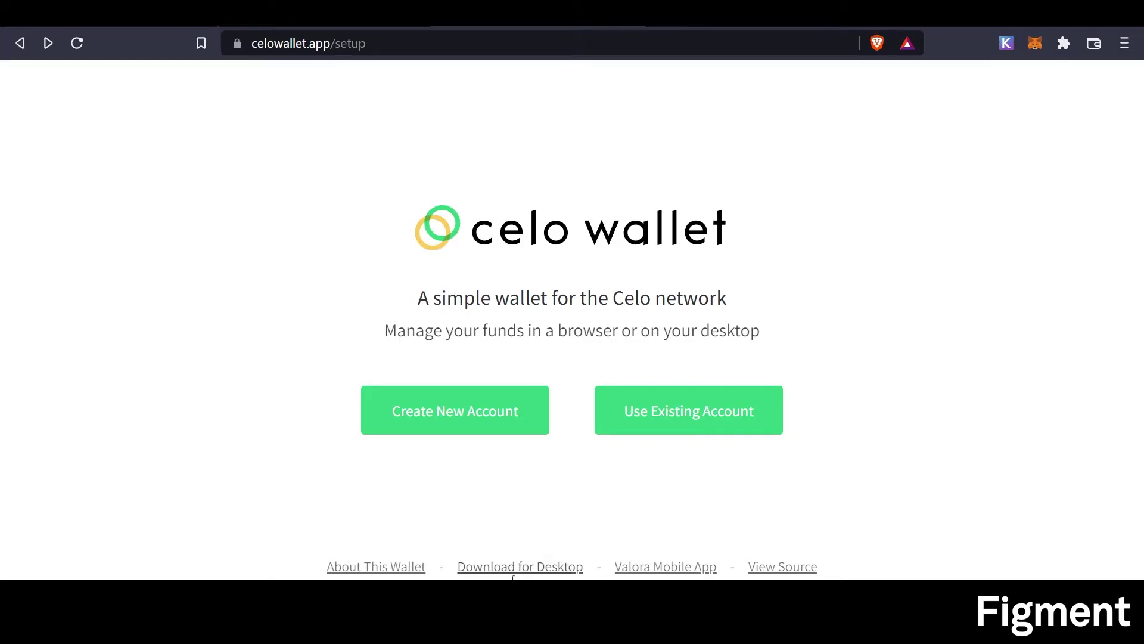
Check the desktop download options, then paste the wallet password to unlock the app.
click(511, 567)
click(203, 441)
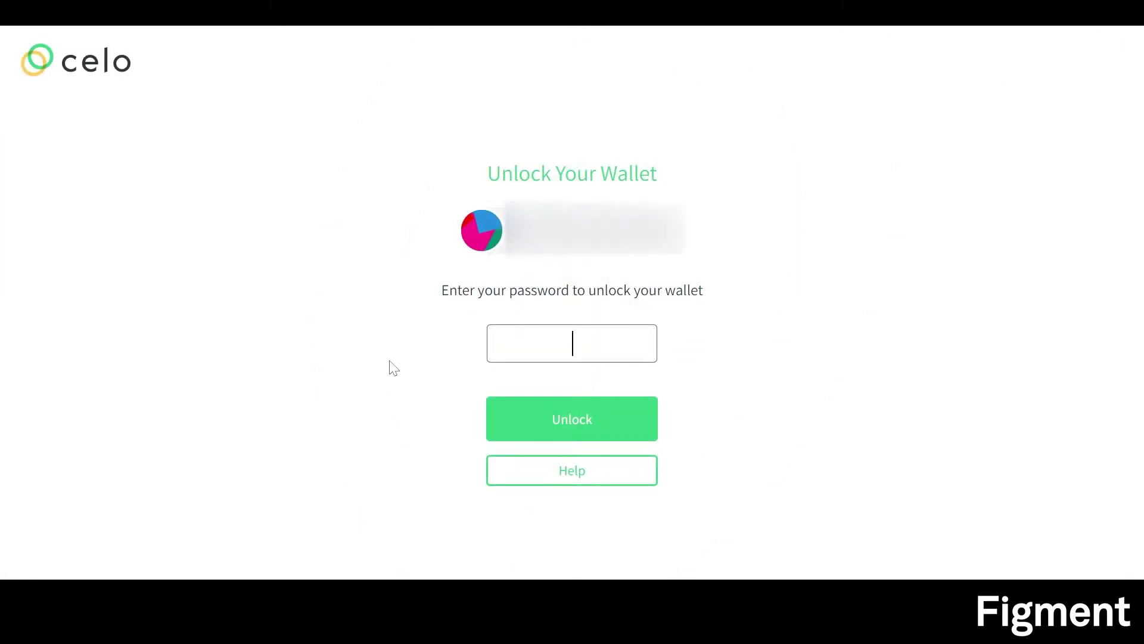
key(ctrl+v)
key(Return)
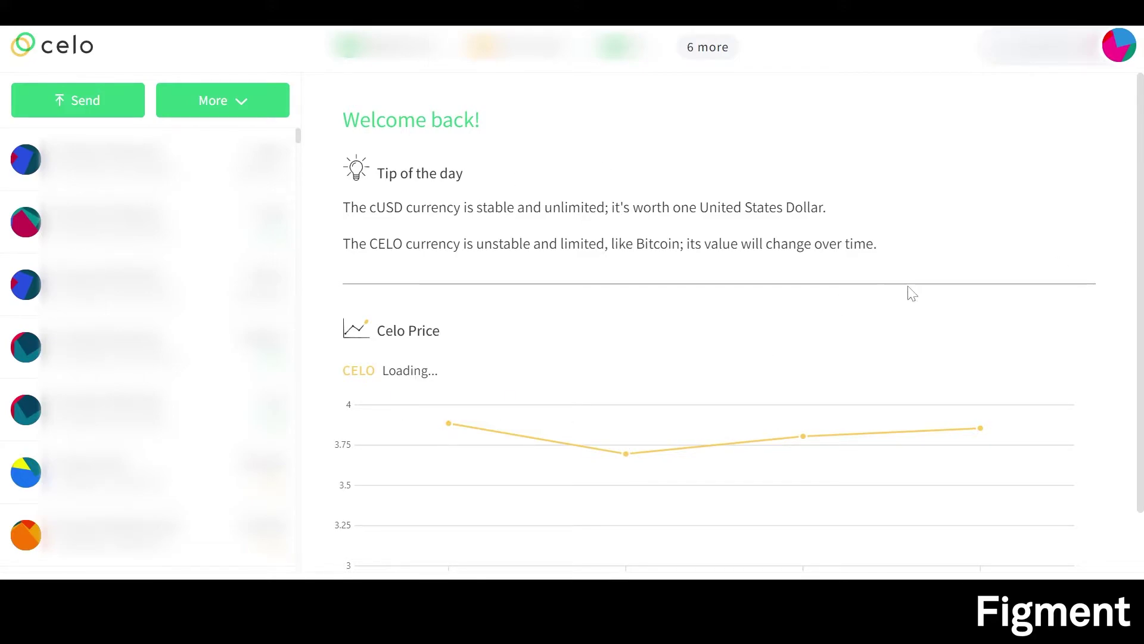
click(270, 105)
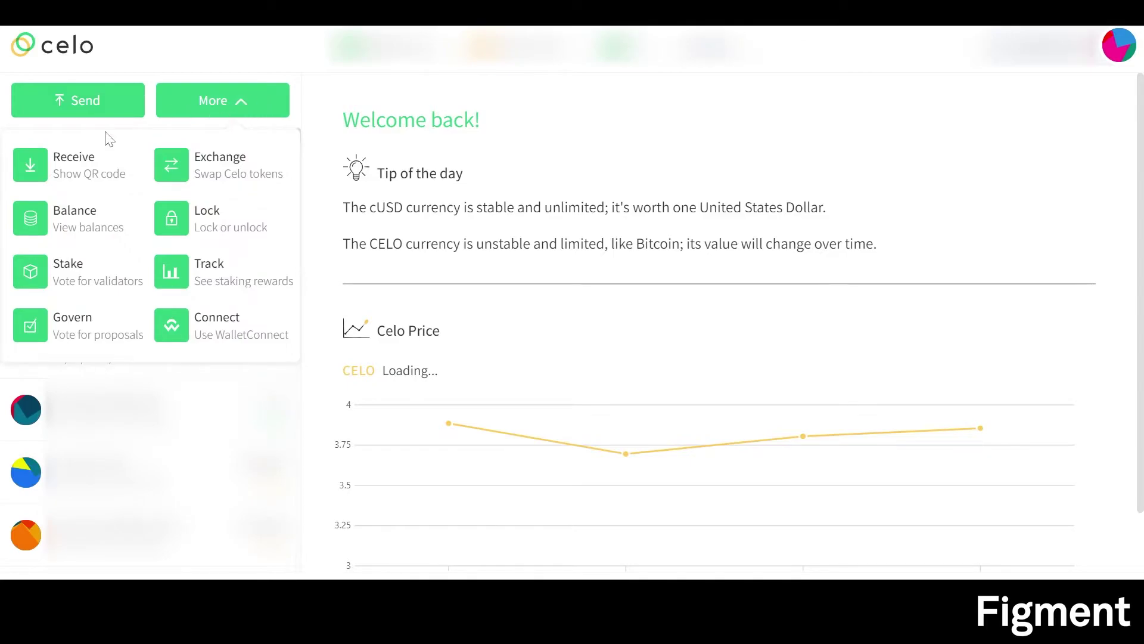
click(68, 170)
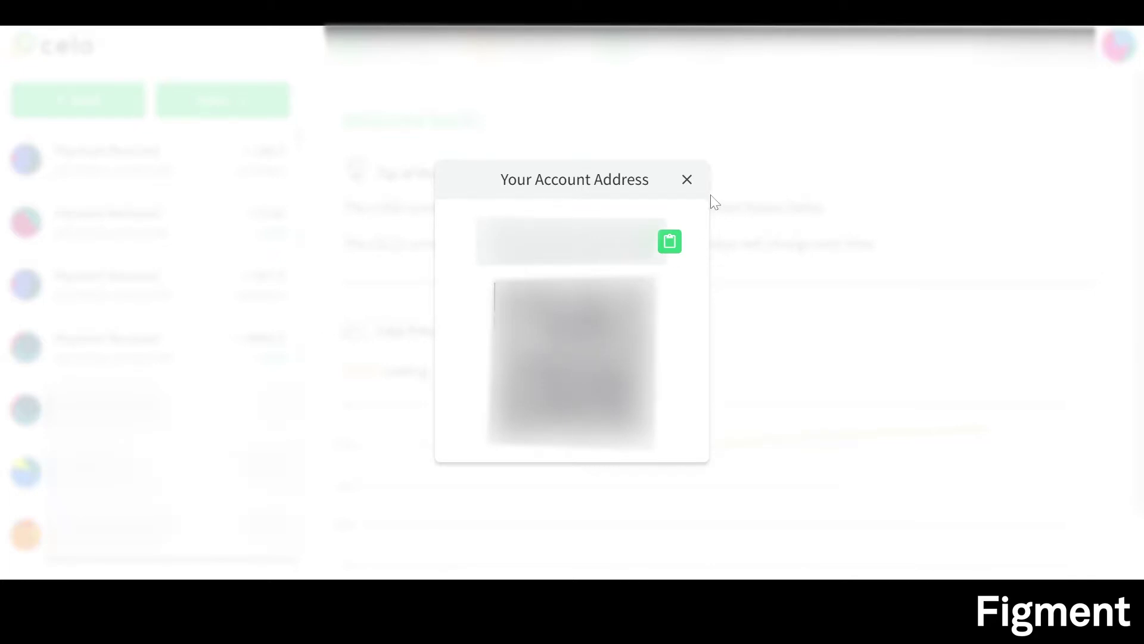
click(688, 180)
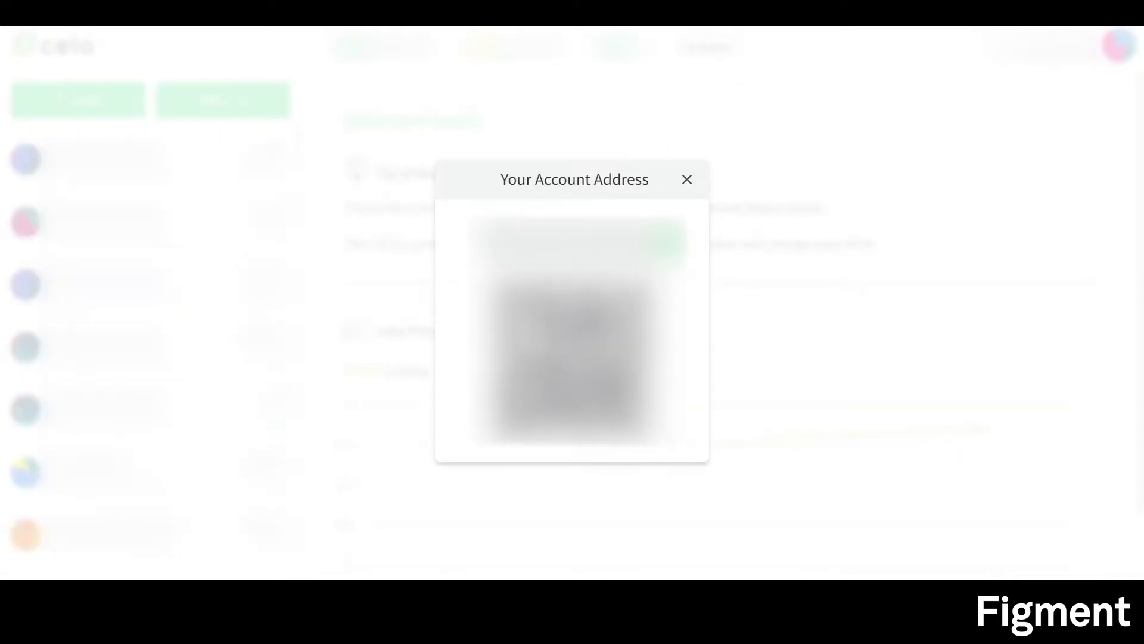
click(687, 179)
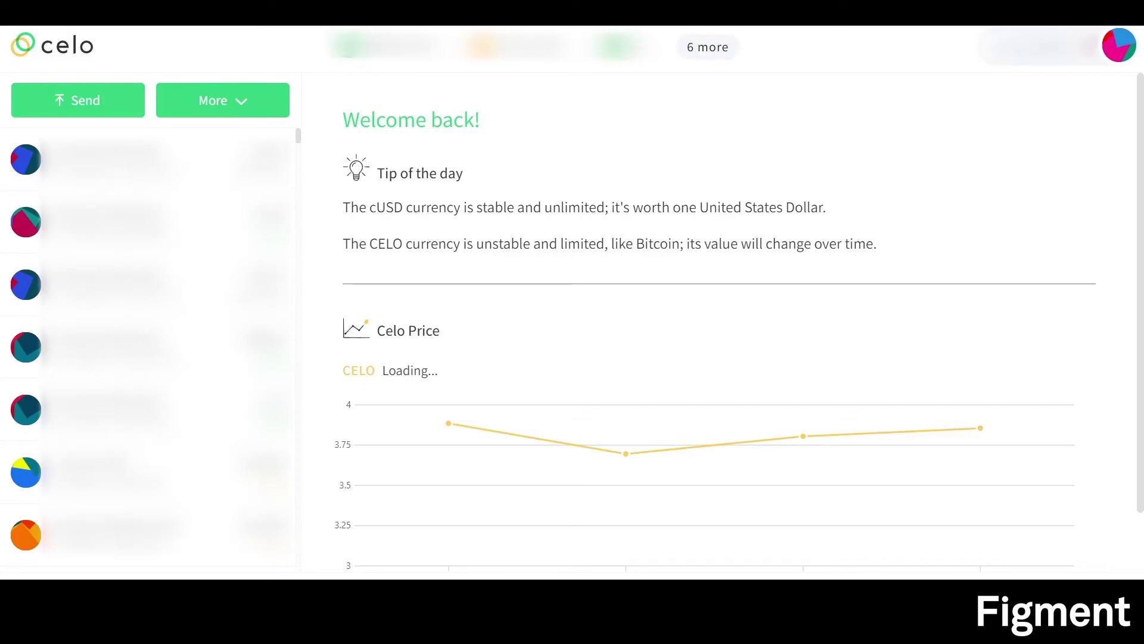
Lock 50 CELO through More > Lock and acknowledge the Lock Complete message.
click(244, 108)
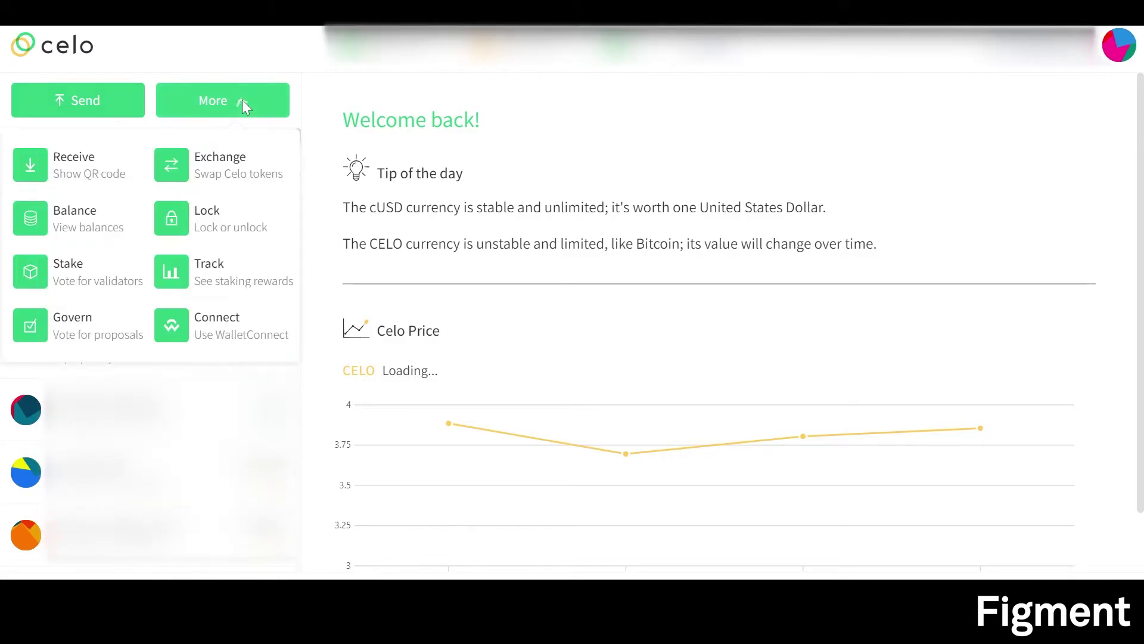
click(205, 218)
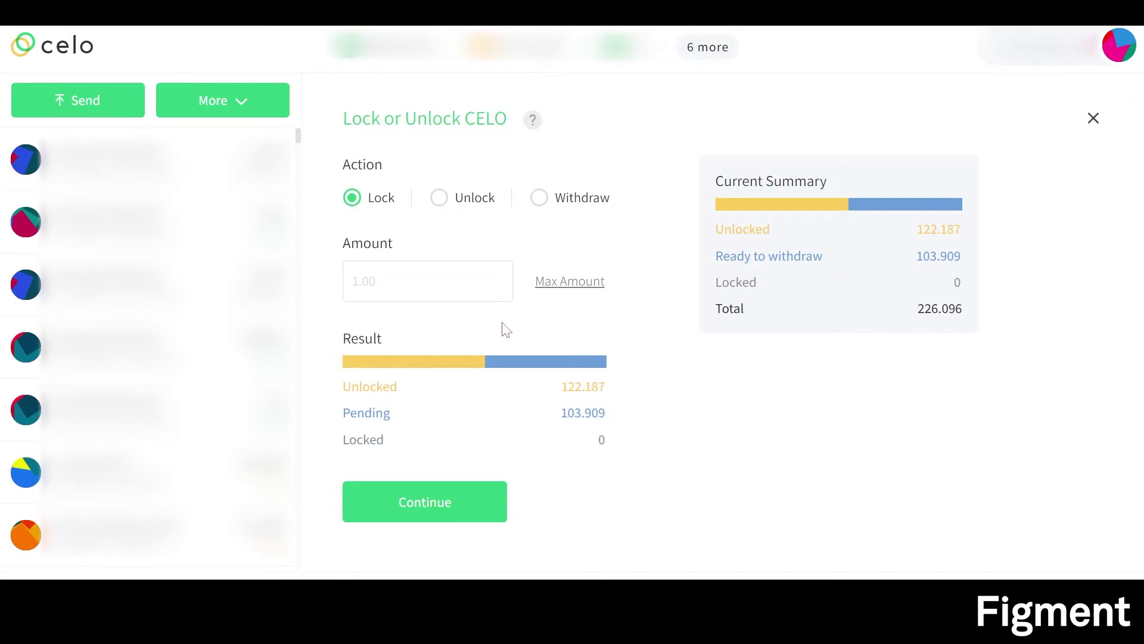
click(489, 280)
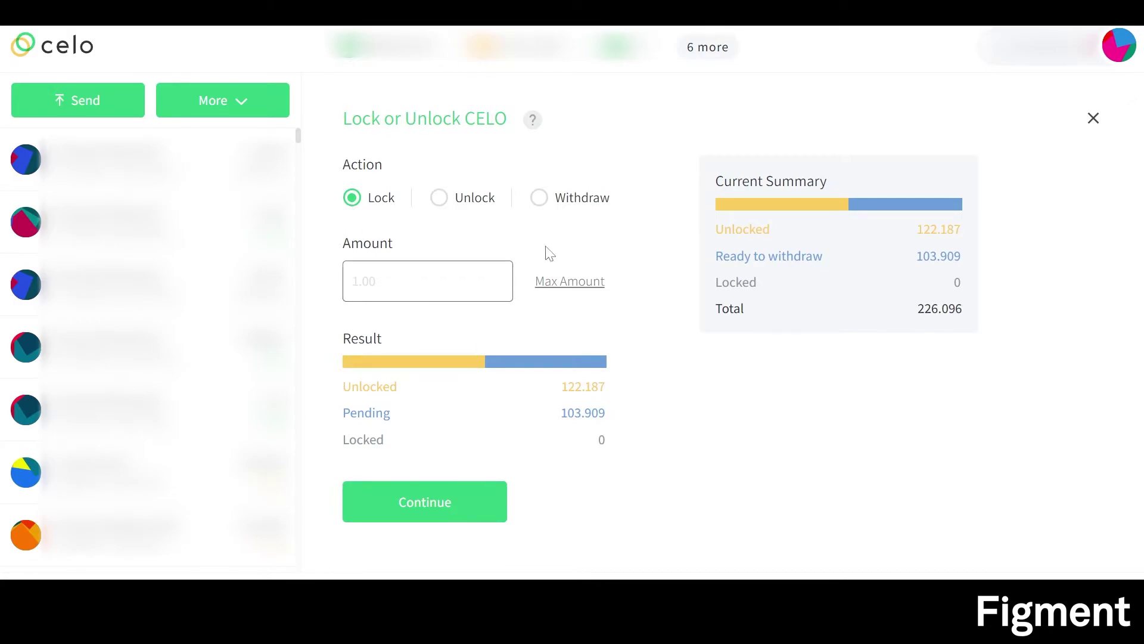
text(50)
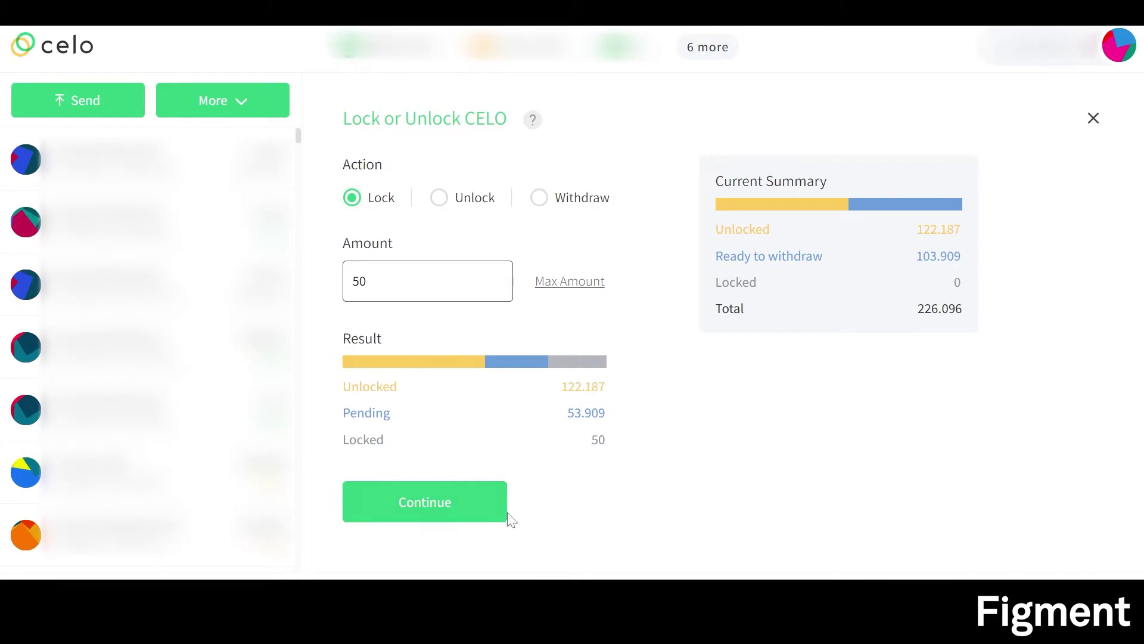
click(444, 507)
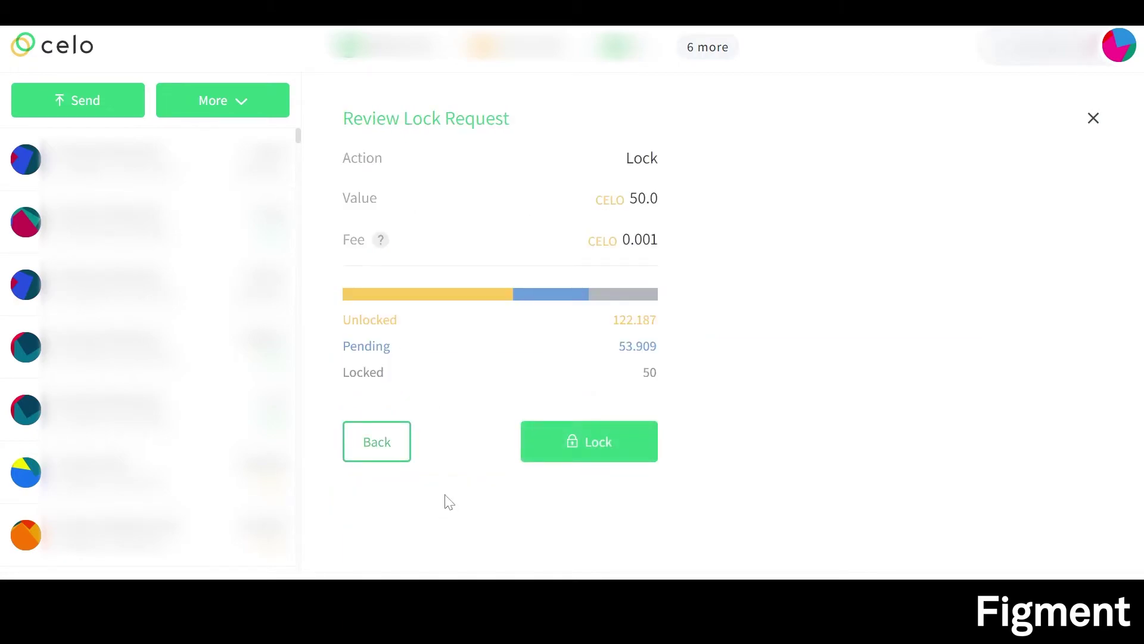
click(607, 451)
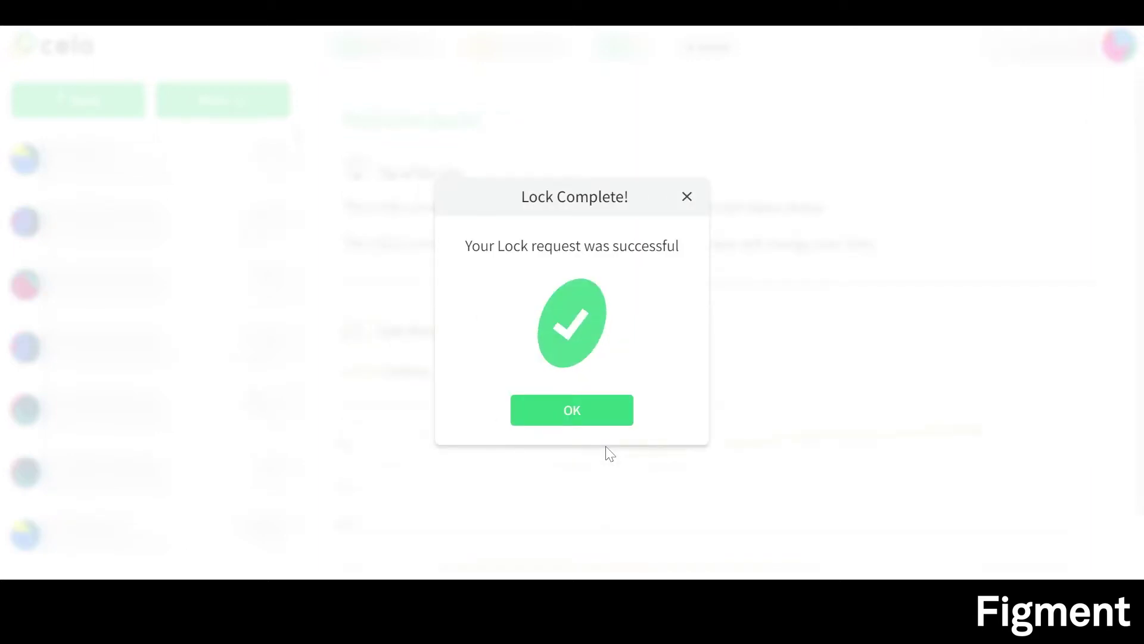
click(589, 417)
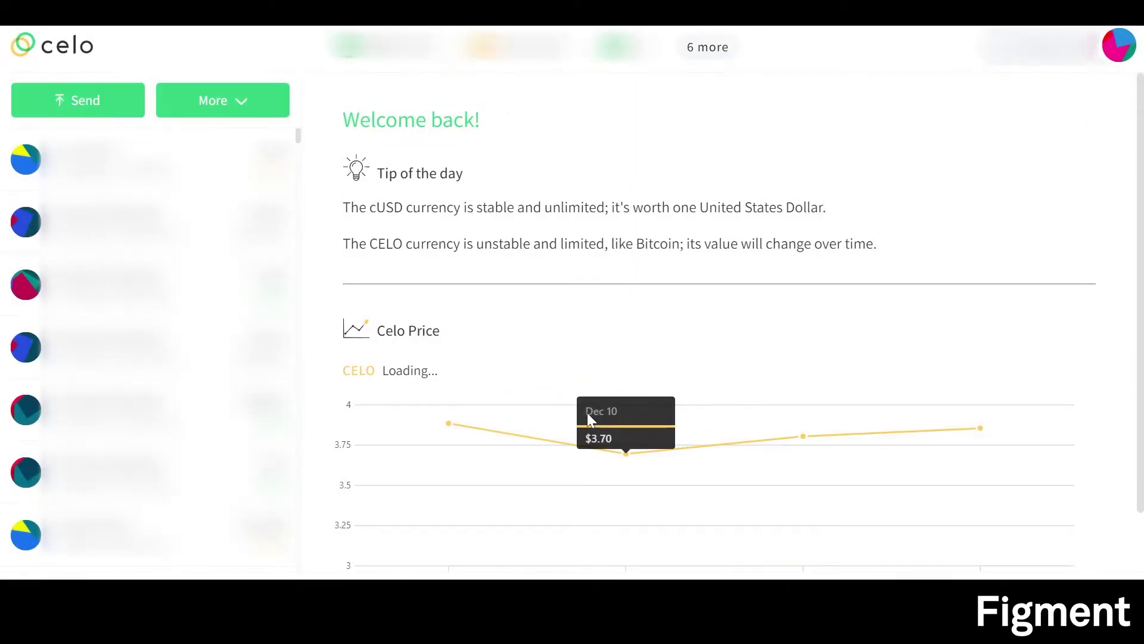
Open More > Stake to show the Explore Validators list.
click(213, 102)
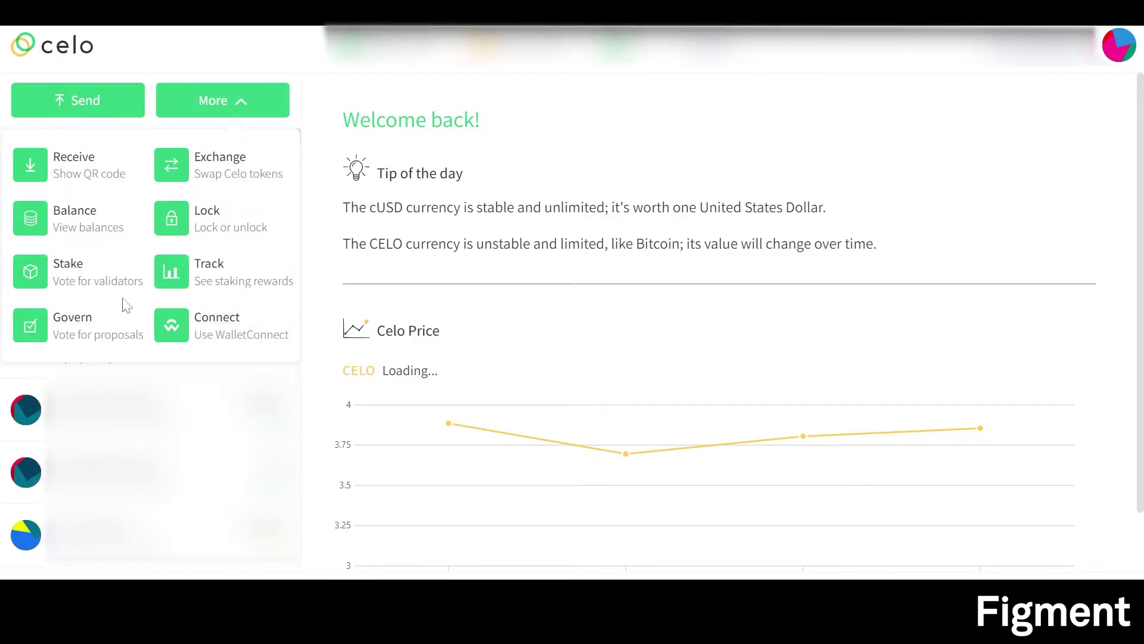
click(66, 272)
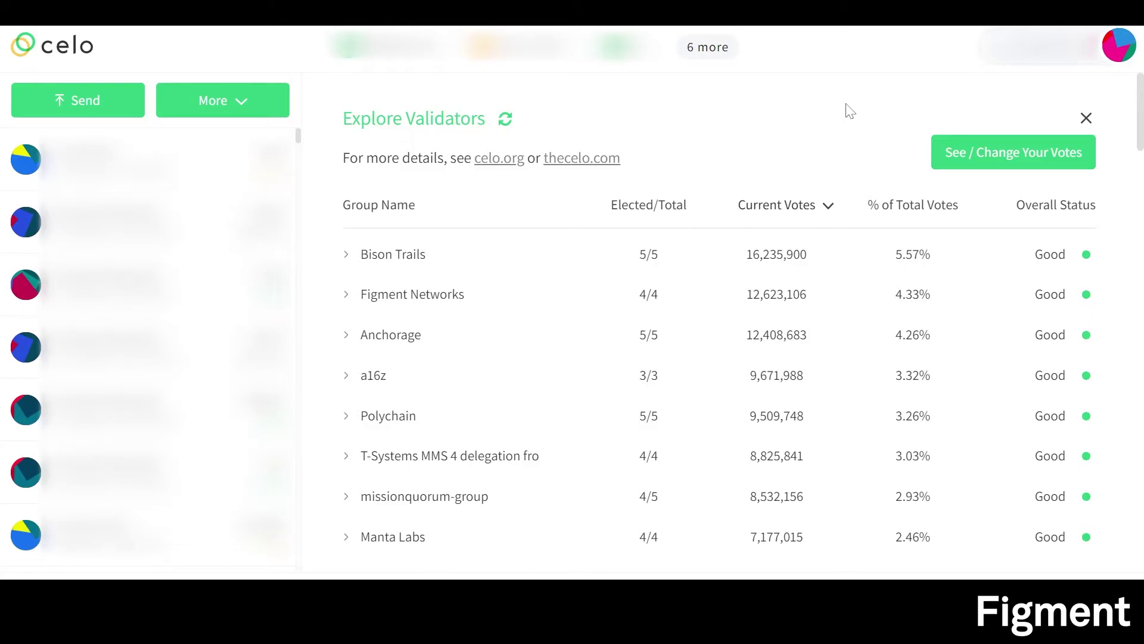
Vote all 50 locked CELO for the Figment Networks group and submit the vote.
click(354, 300)
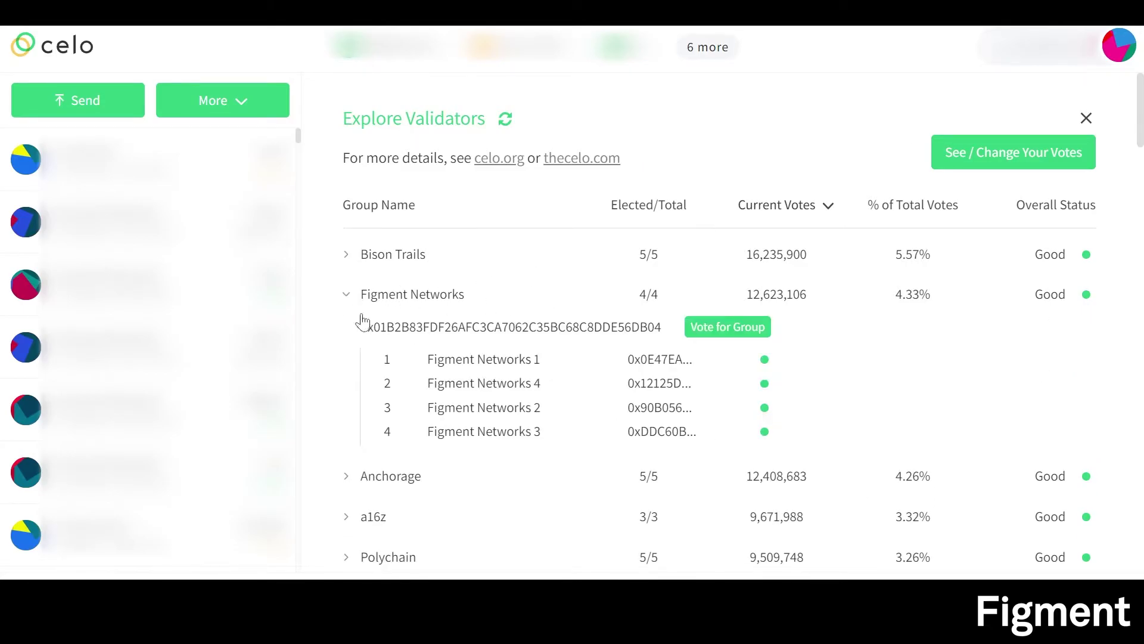
click(739, 337)
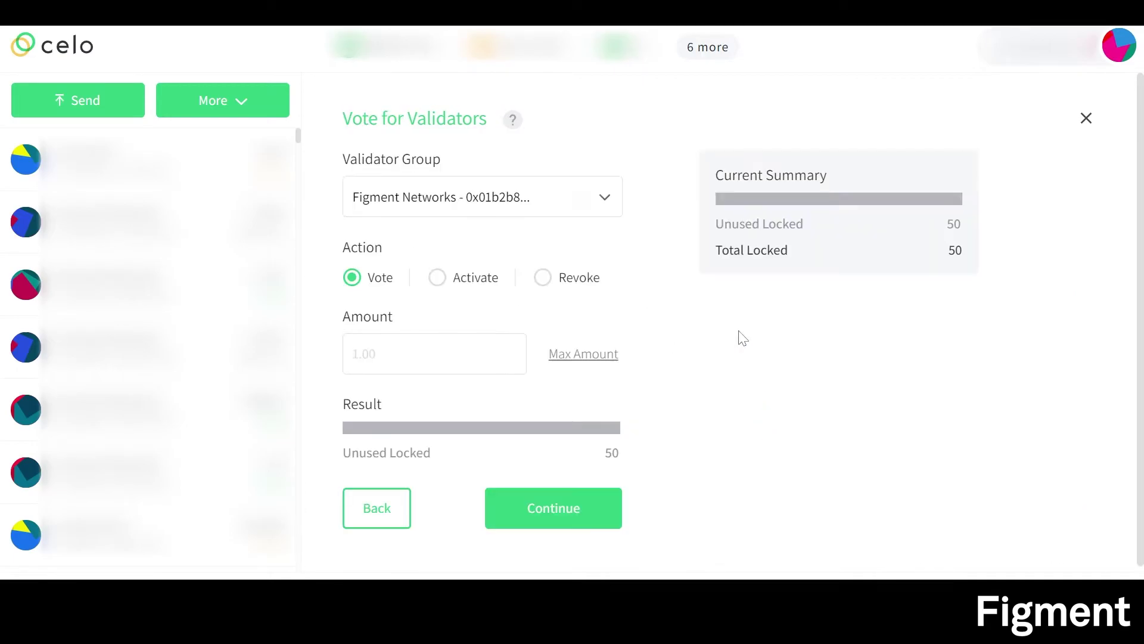
click(603, 363)
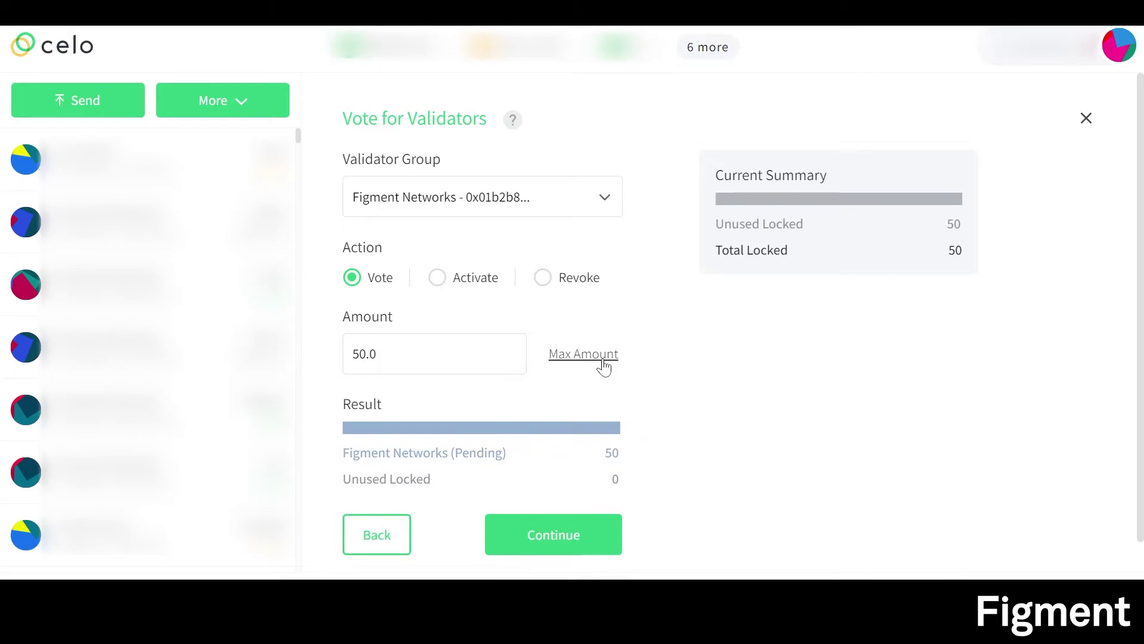
click(569, 545)
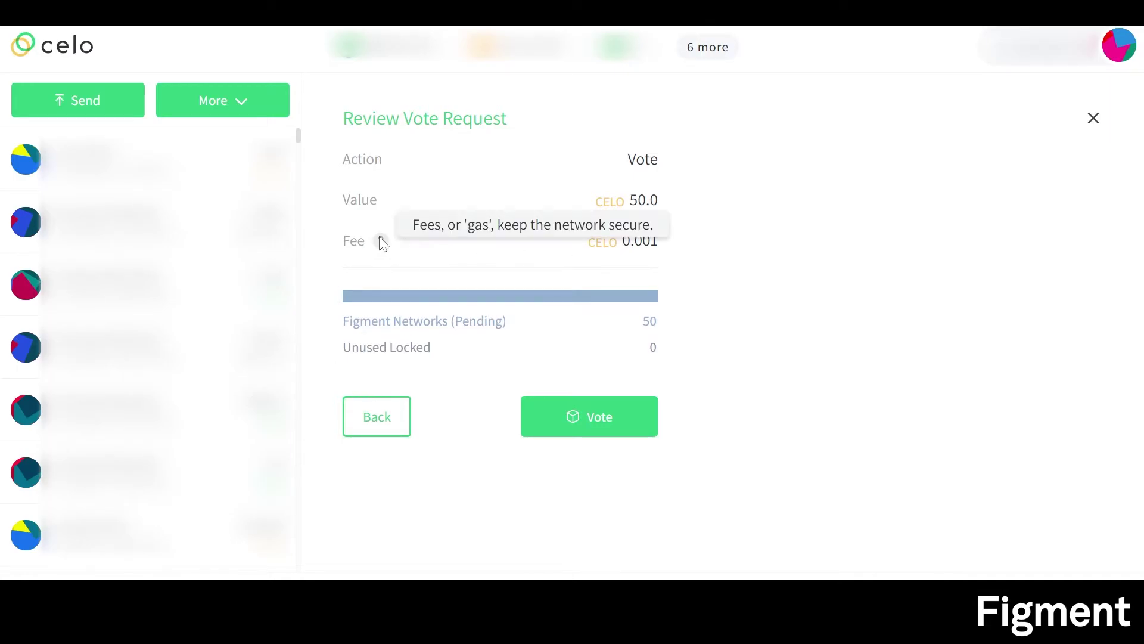
click(586, 426)
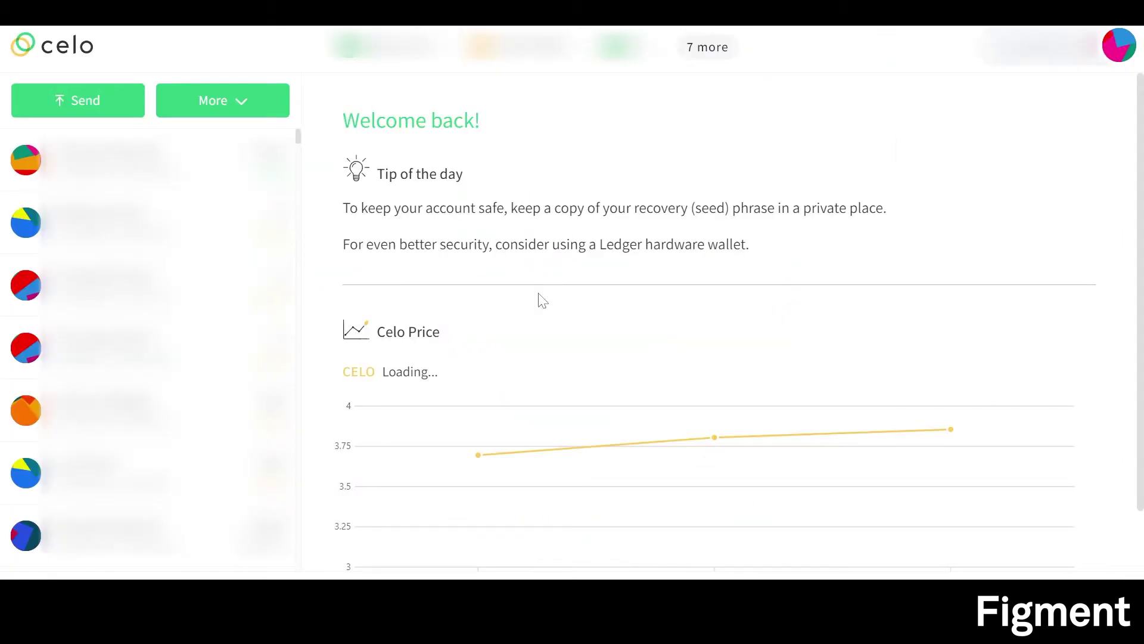
Activate the pending 50 CELO Figment Networks vote via Stake > Vote for Group > Activate.
click(235, 104)
click(57, 265)
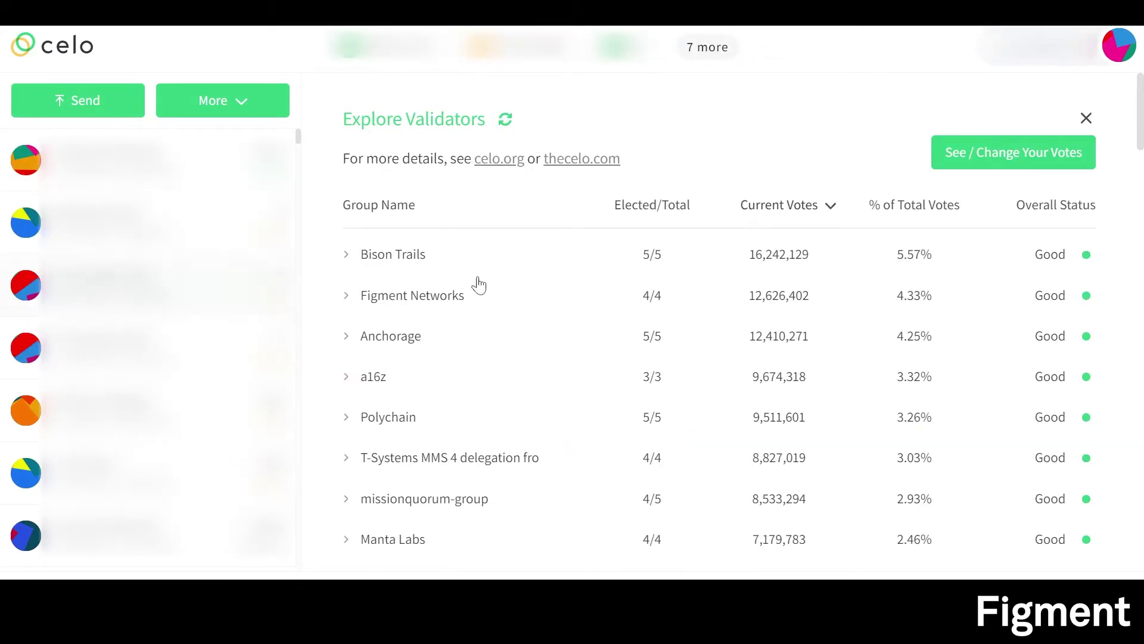
click(345, 298)
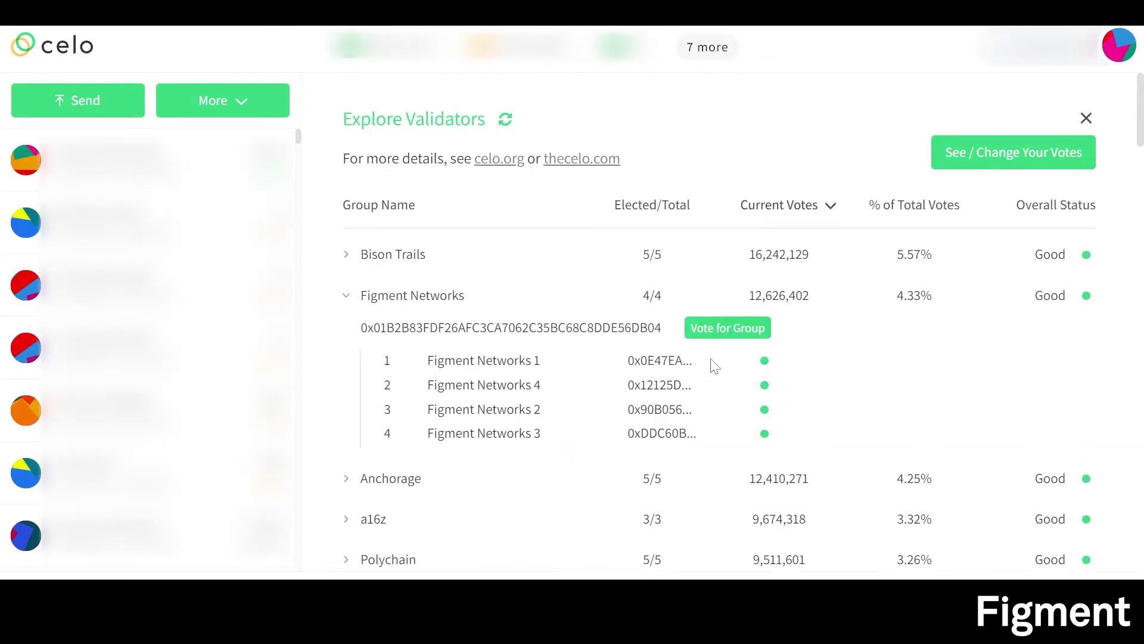
click(722, 333)
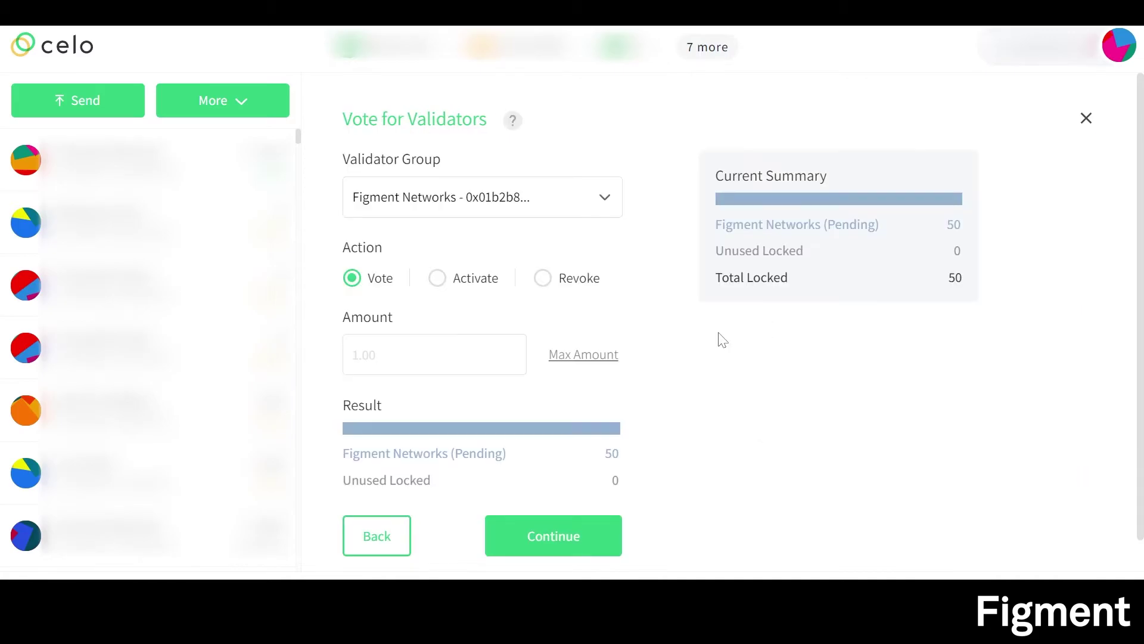
click(438, 279)
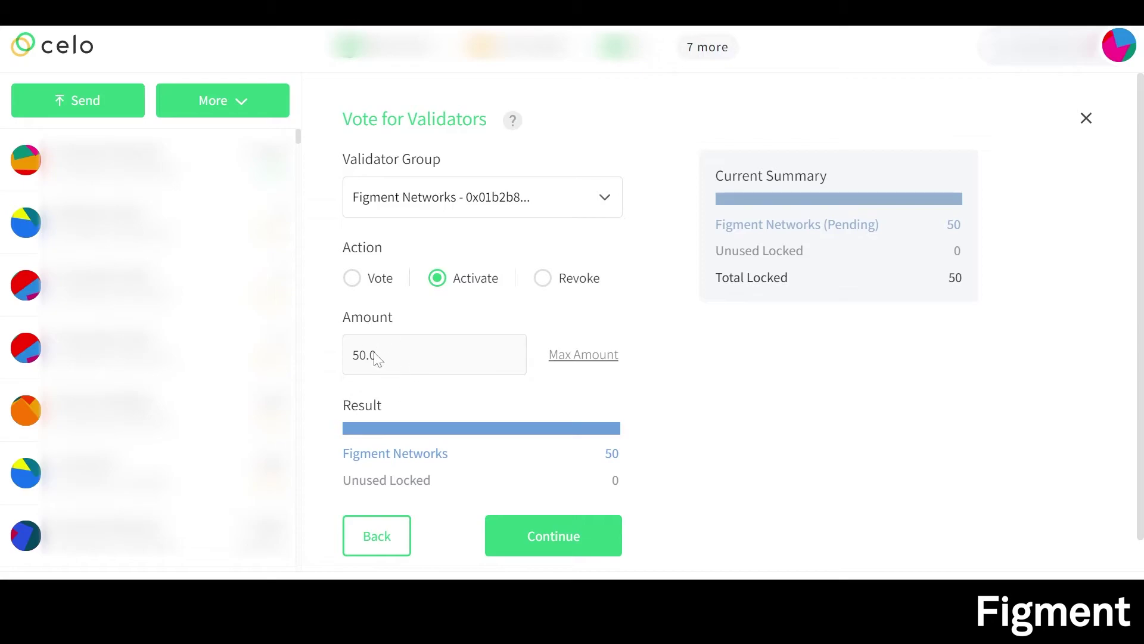
click(554, 542)
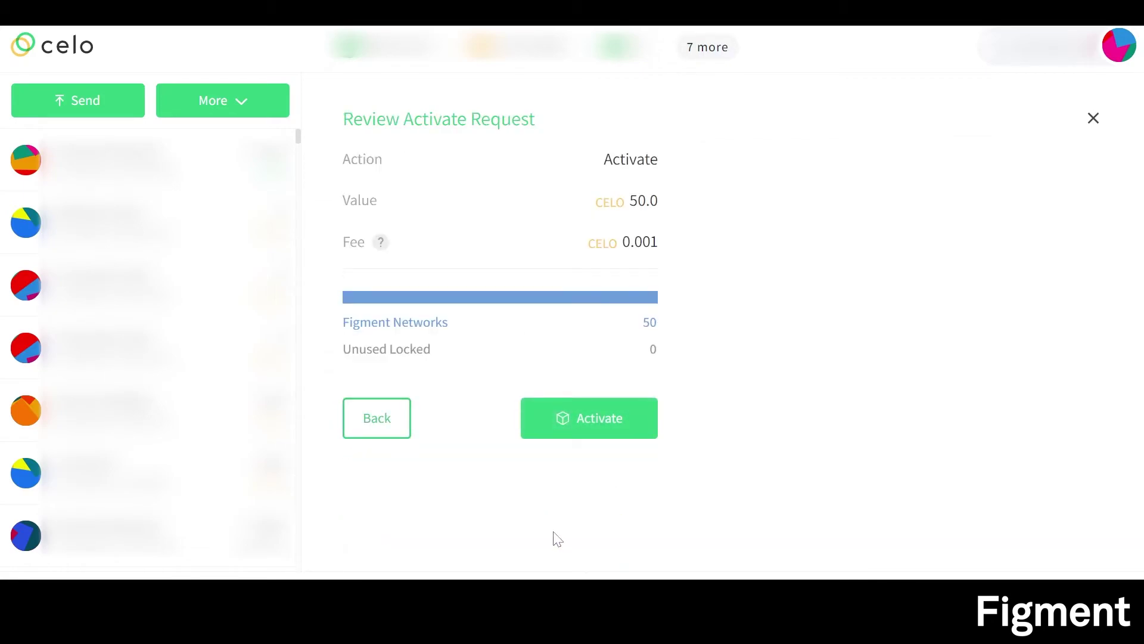
click(611, 427)
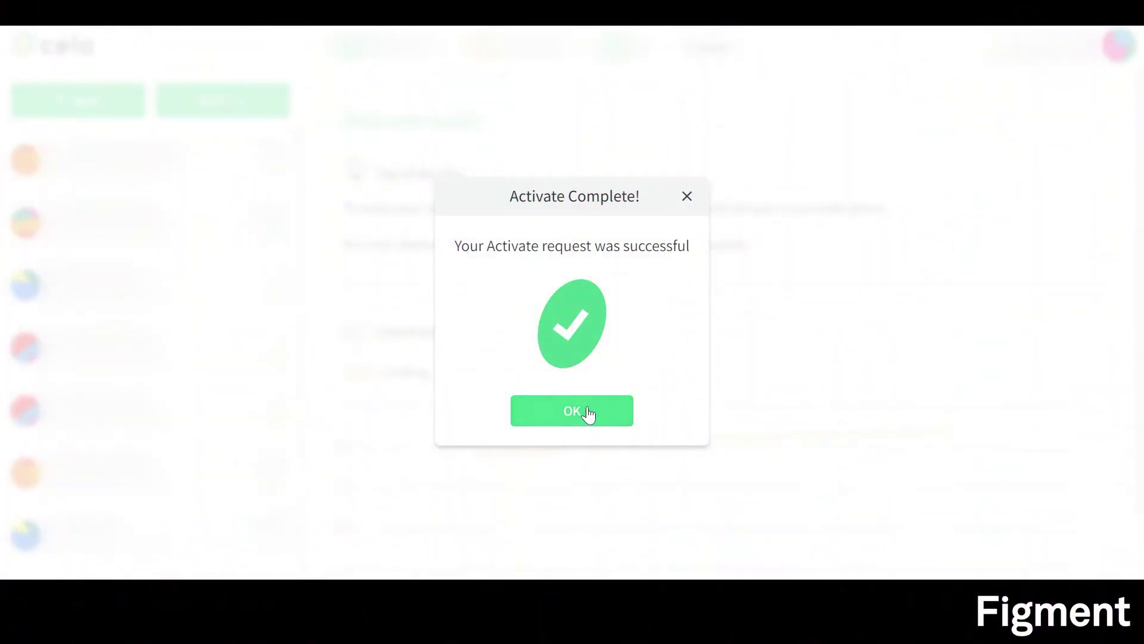
click(589, 413)
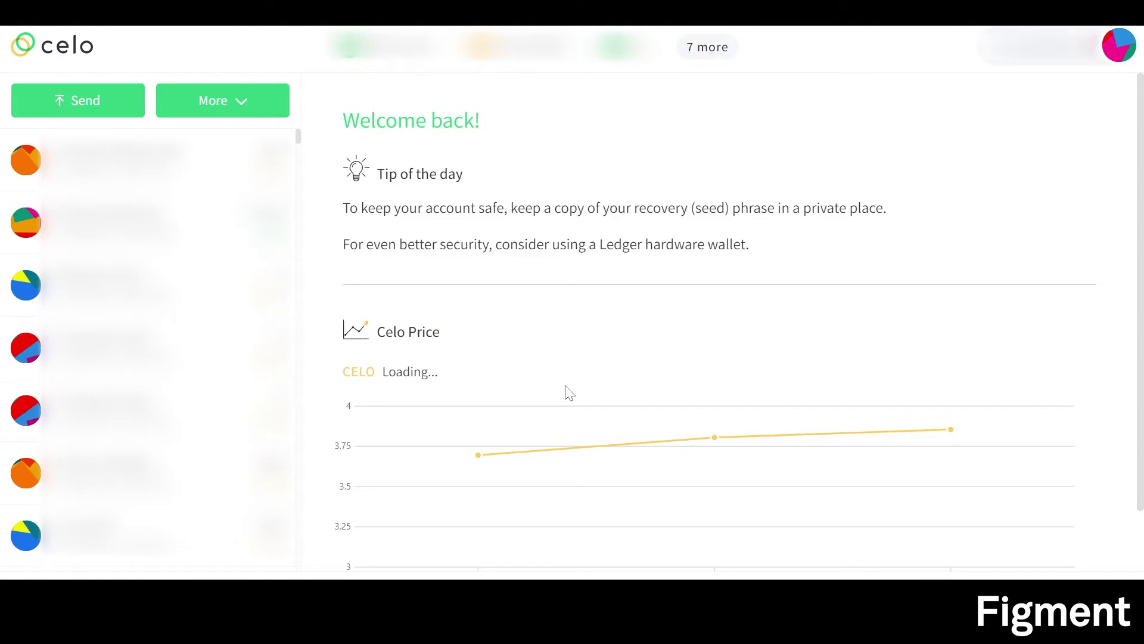
Open a new browser tab on the way to Celo Terminal's Portfolio page.
scroll(536, 333, down, 1)
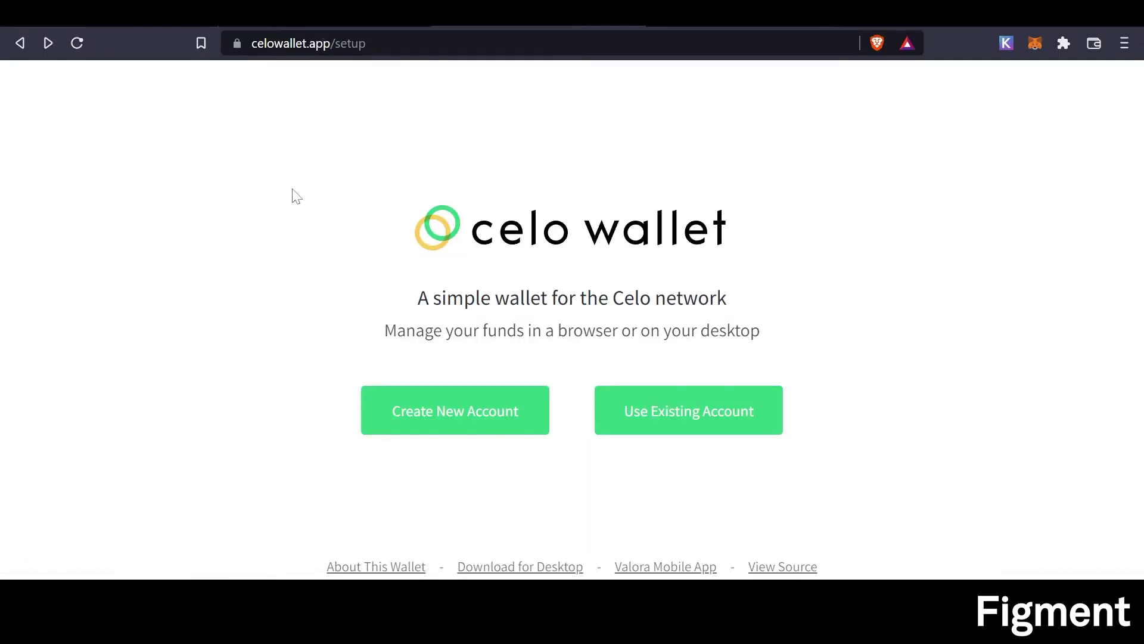
click(671, 25)
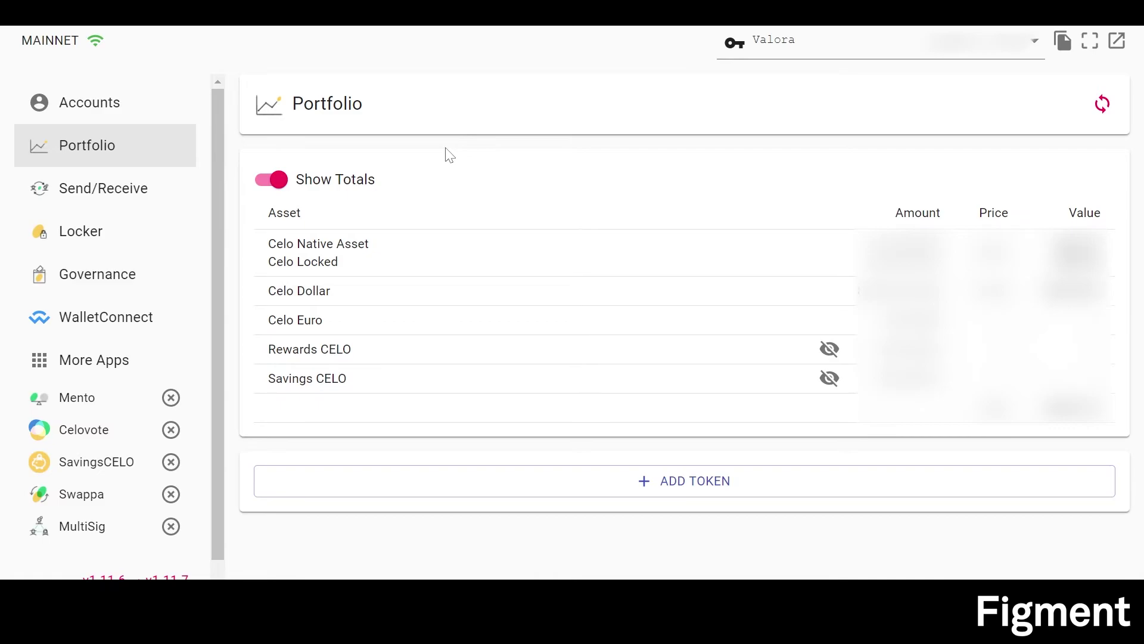
Open the Celovote app from the More Apps list.
scroll(54, 485, down, 1)
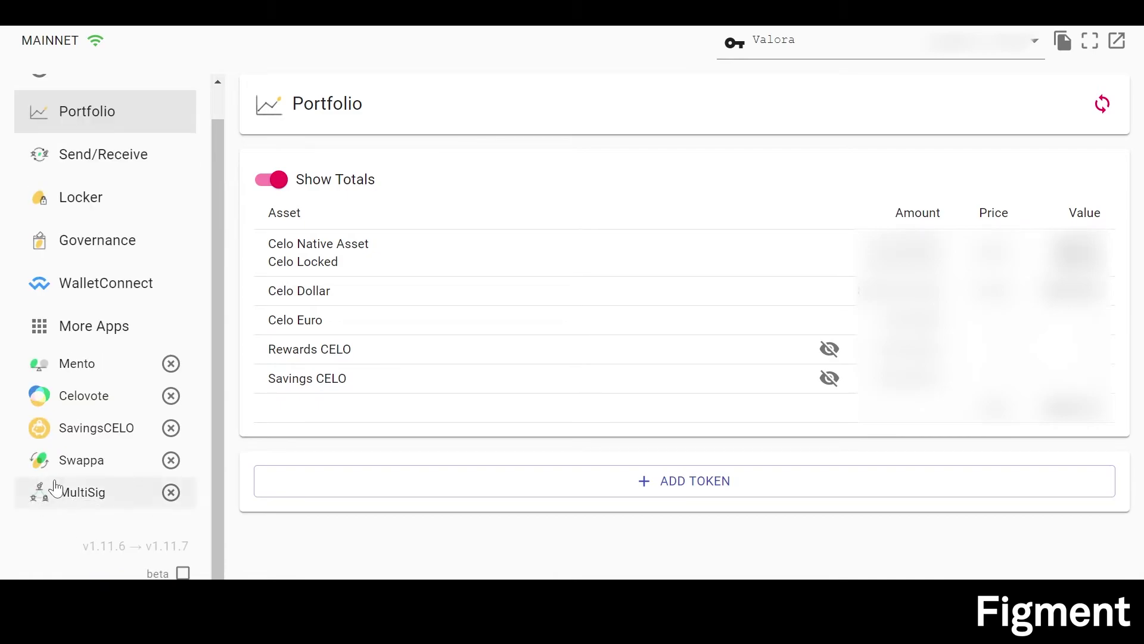
click(90, 335)
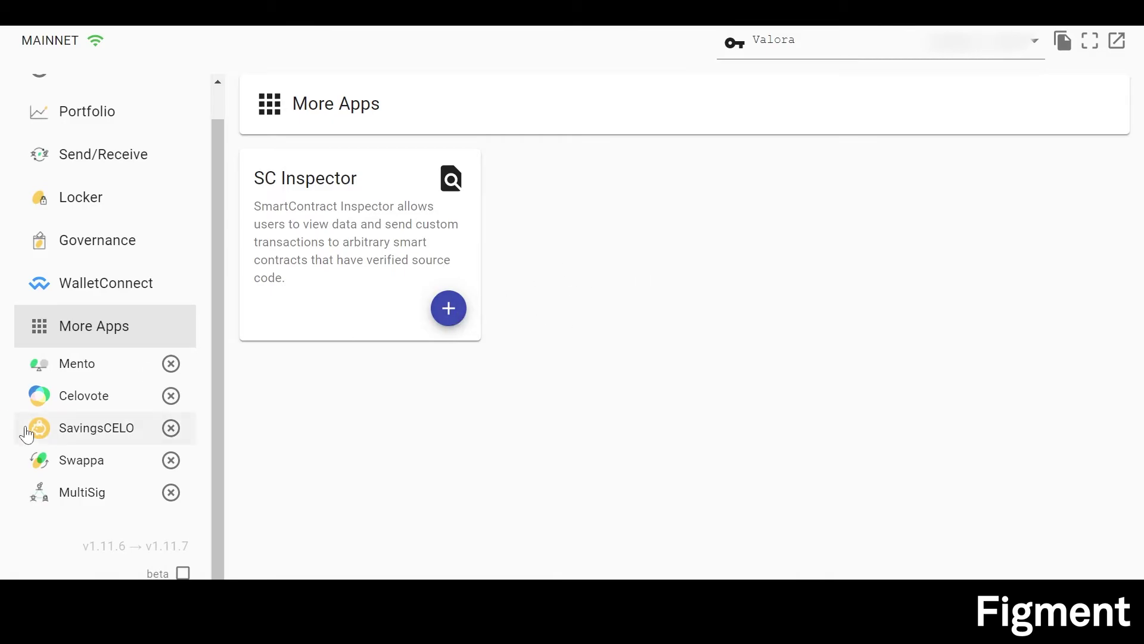
click(87, 407)
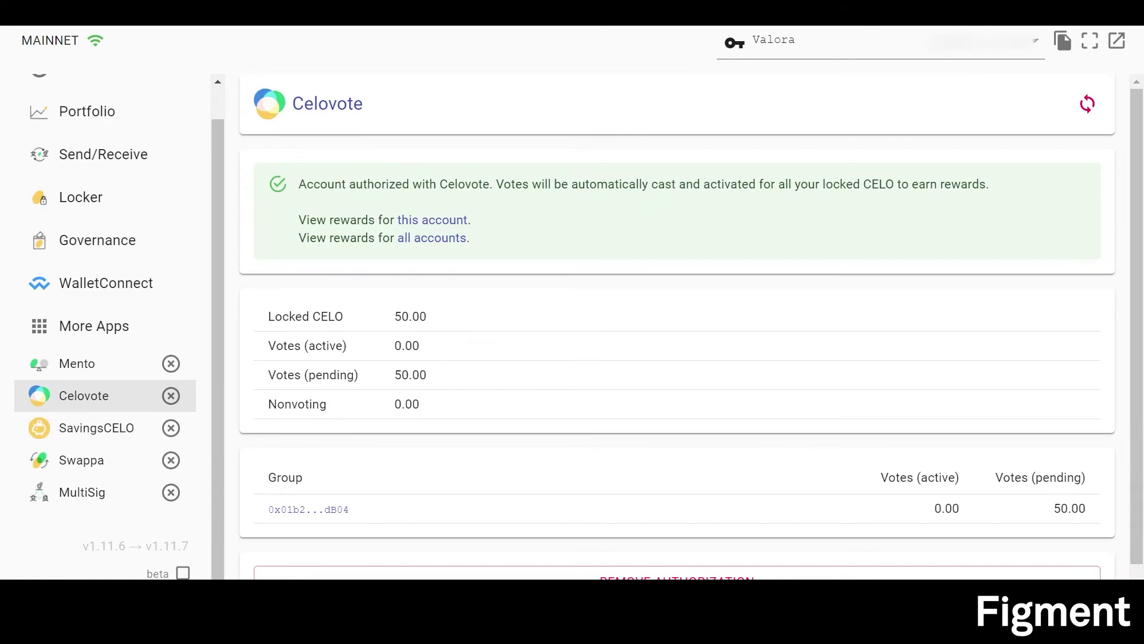
scroll(506, 391, down, 1)
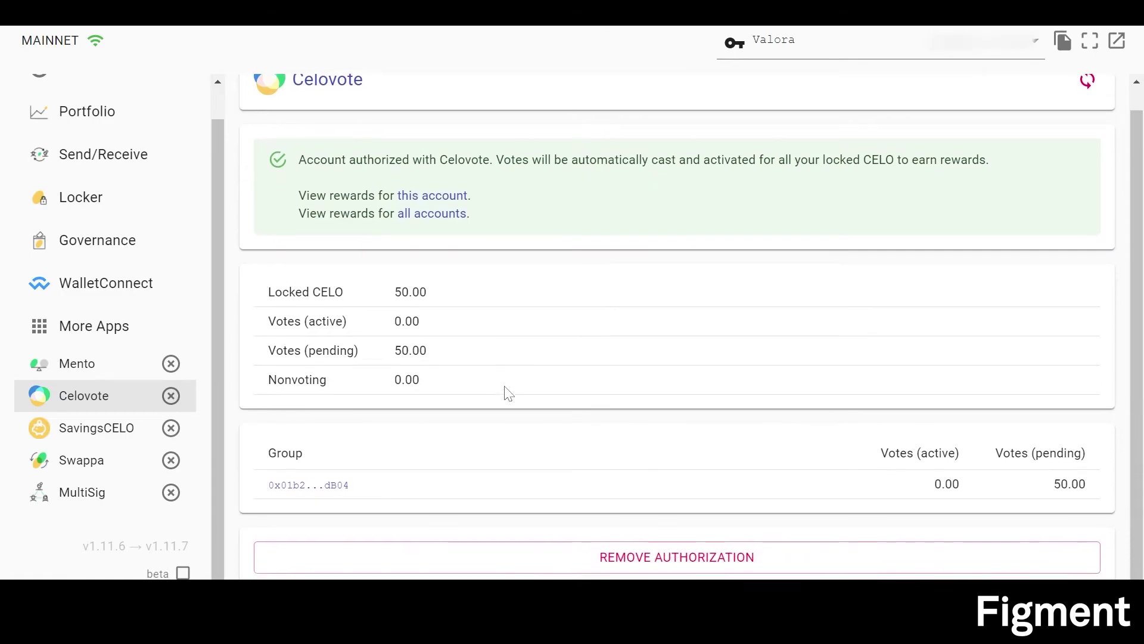
Remove Celovote's authorization, unlocking with the account password and approving the transaction.
click(681, 557)
click(728, 389)
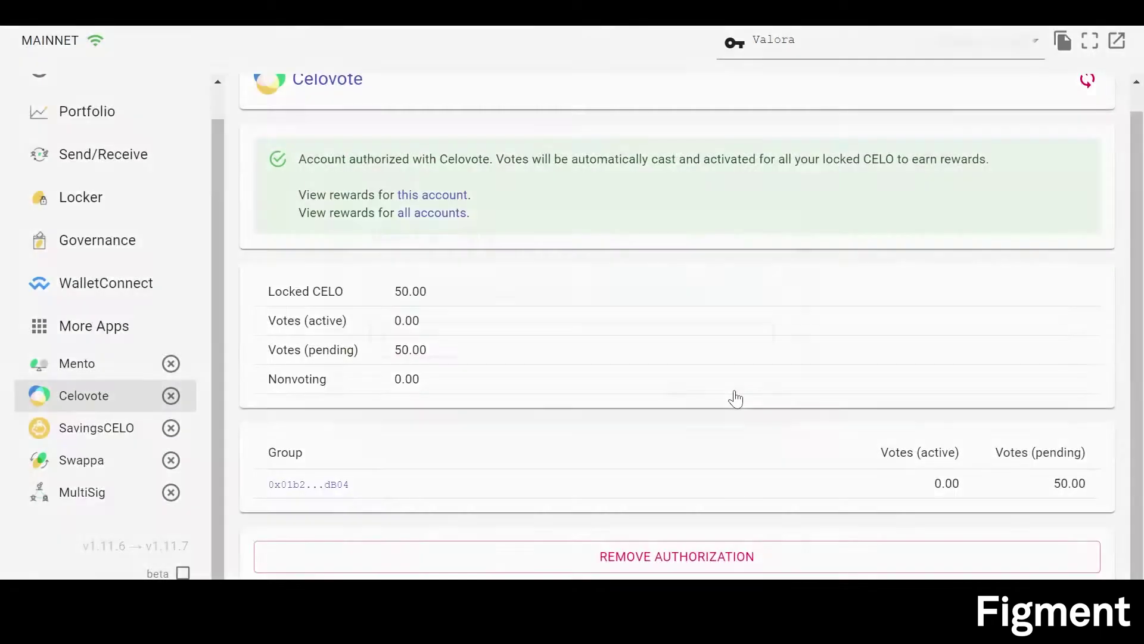
text(********)
key(Return)
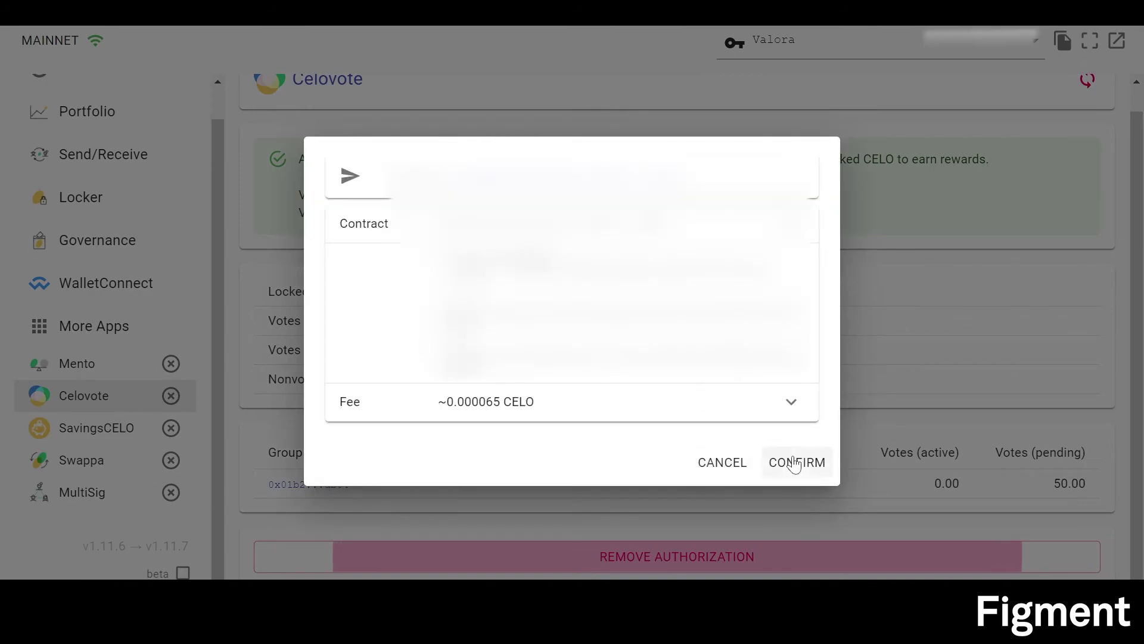
click(774, 475)
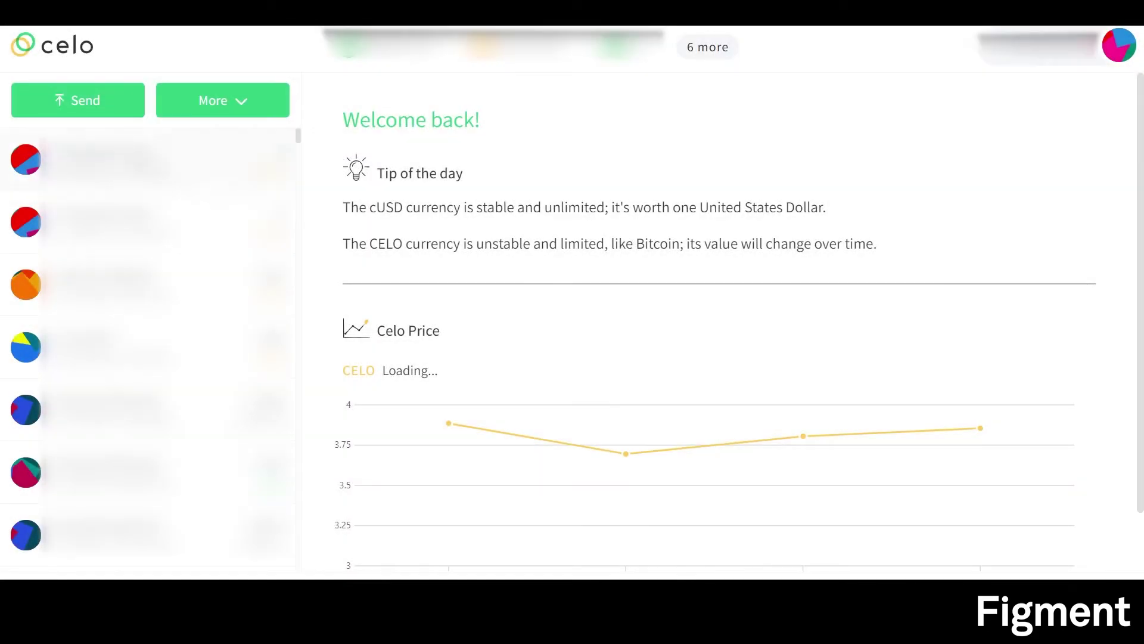
Open More > Stake and expand the Figment Networks row to view its validators.
click(207, 98)
click(203, 272)
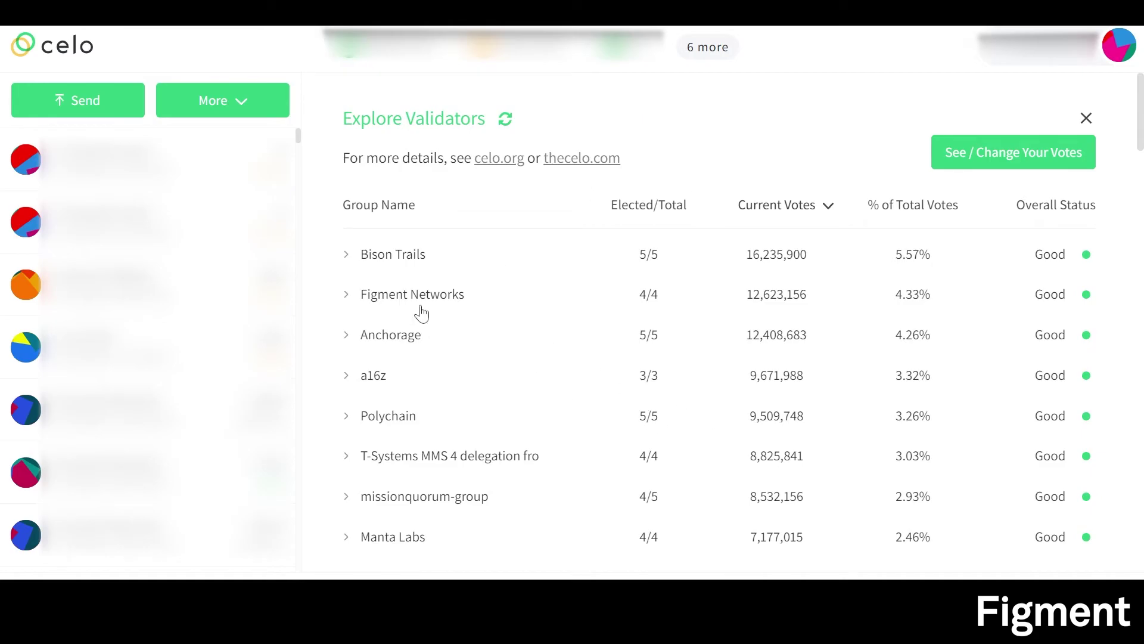
click(347, 294)
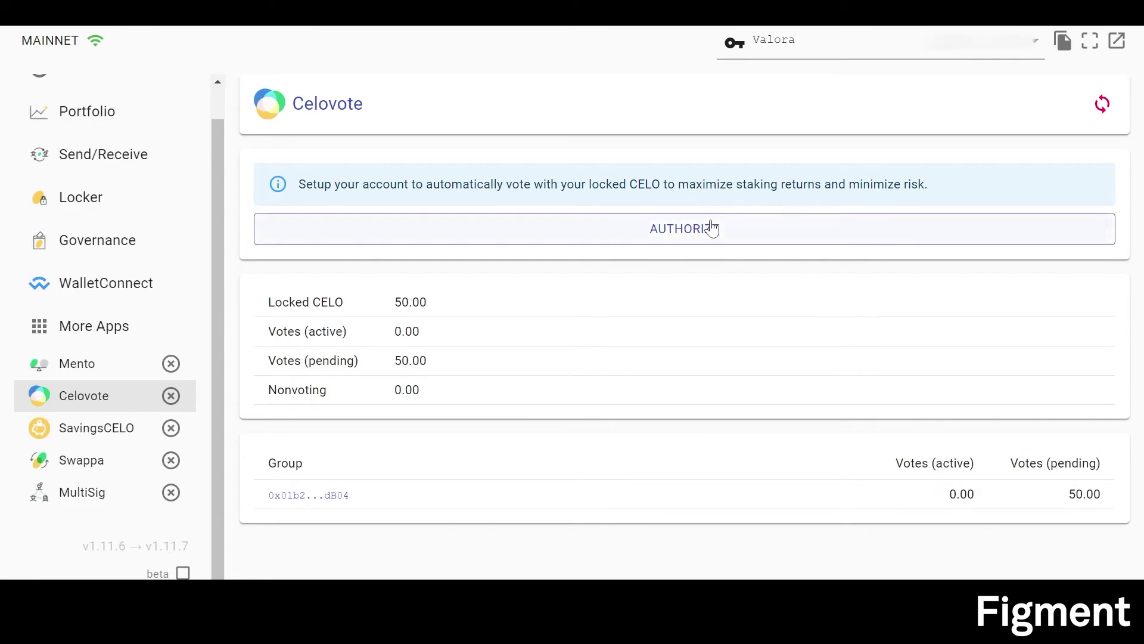
click(691, 230)
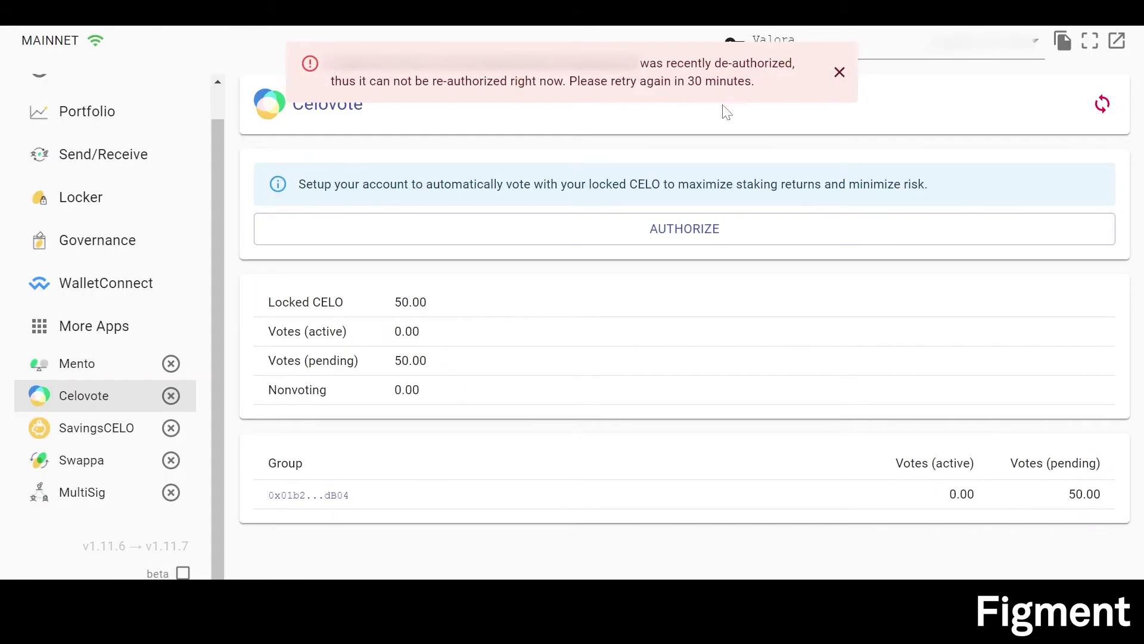
click(839, 73)
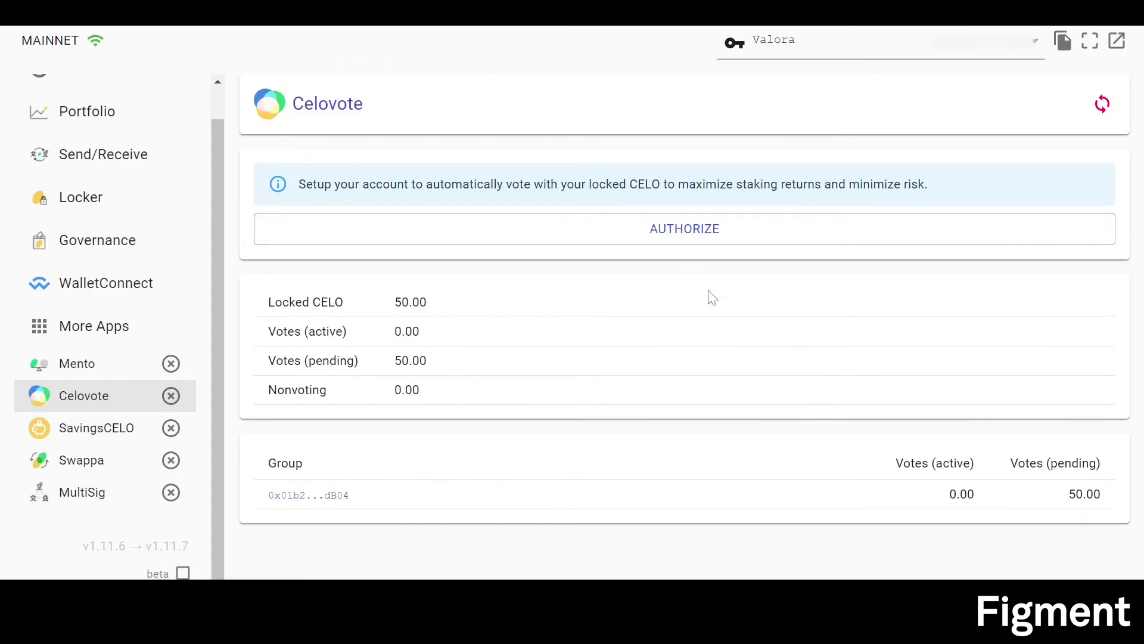
click(1103, 107)
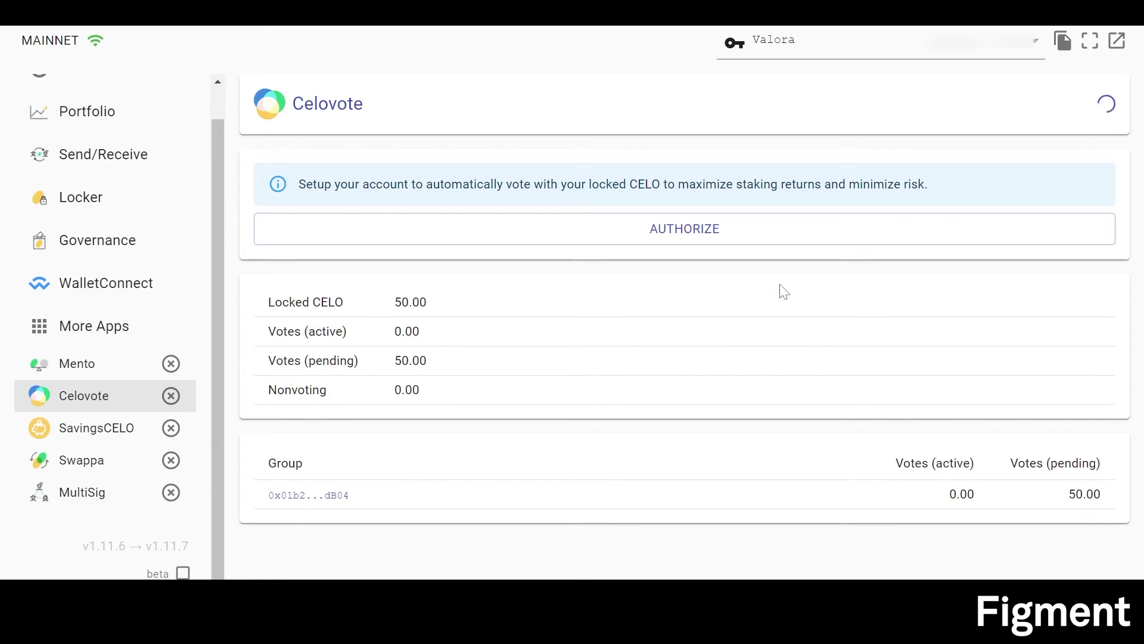